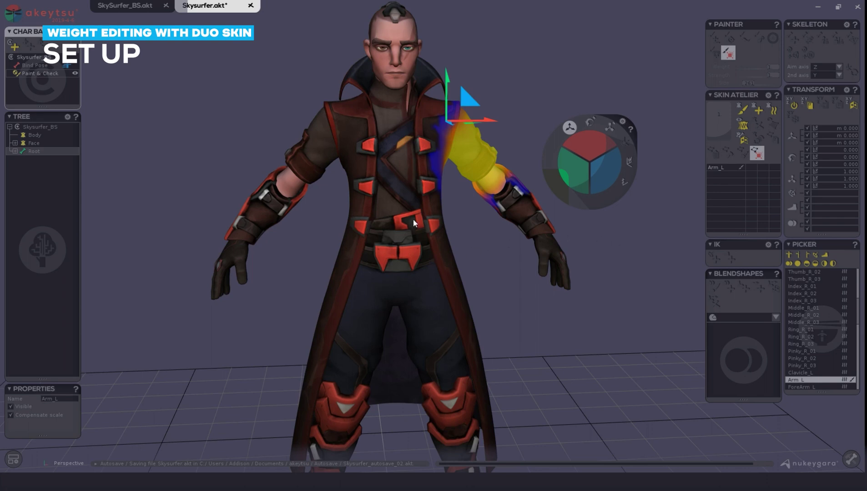
Open the Decorators preferences and move the preferences window clear of the character.
middle_drag(399, 226, 402, 231)
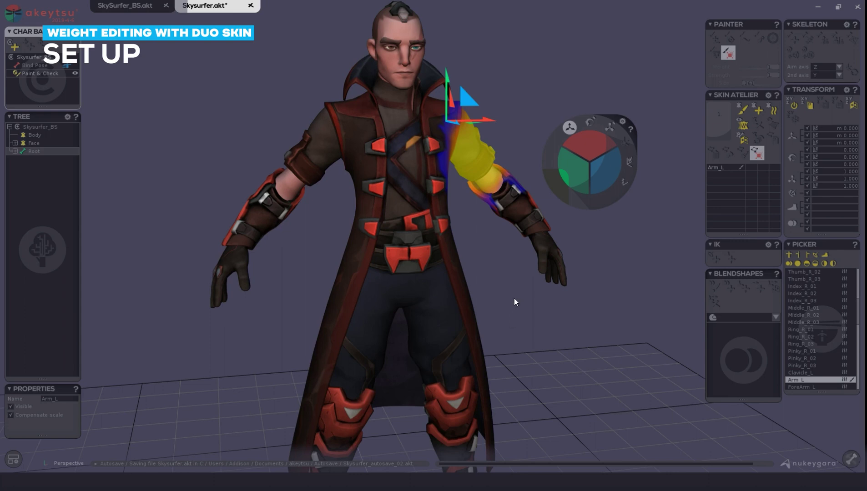
click(769, 96)
drag(441, 180, 449, 149)
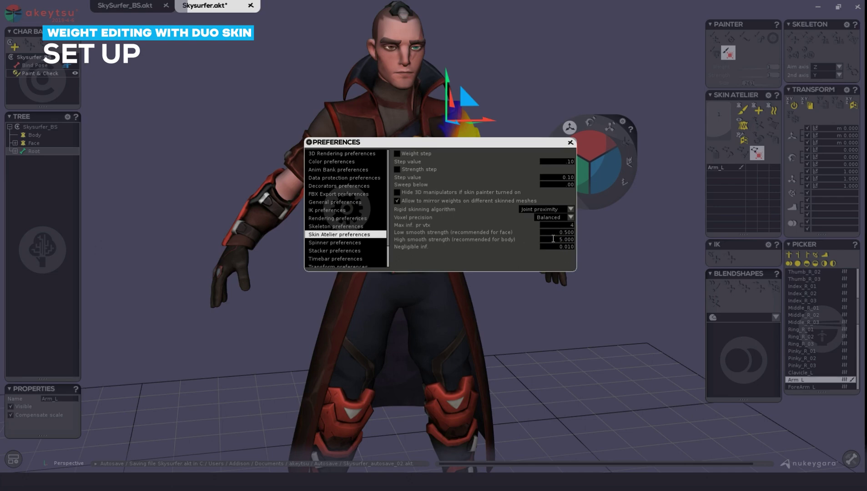
click(357, 186)
drag(357, 143, 513, 224)
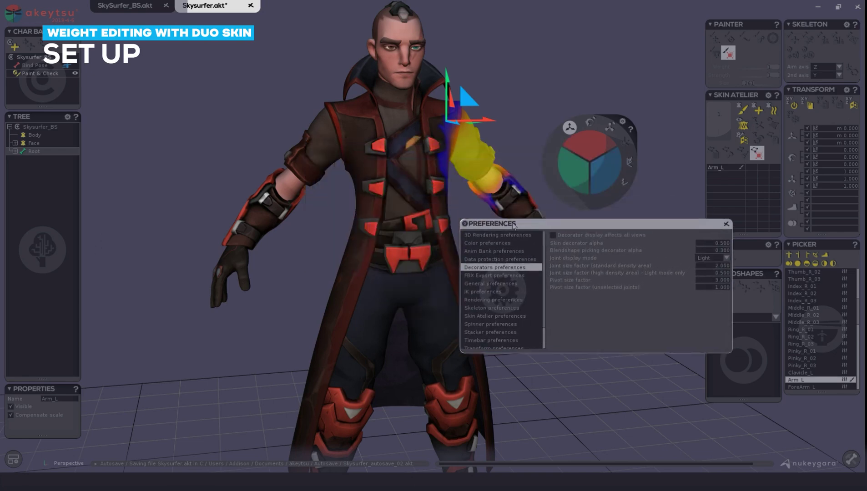
Display the skeleton's joints over the character in the viewport.
alt+drag(342, 221, 306, 223)
middle_drag(306, 222, 271, 208)
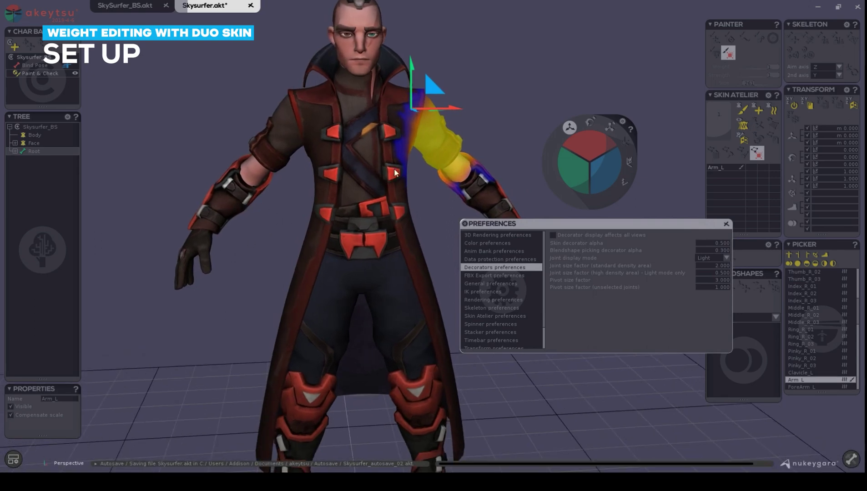
click(13, 460)
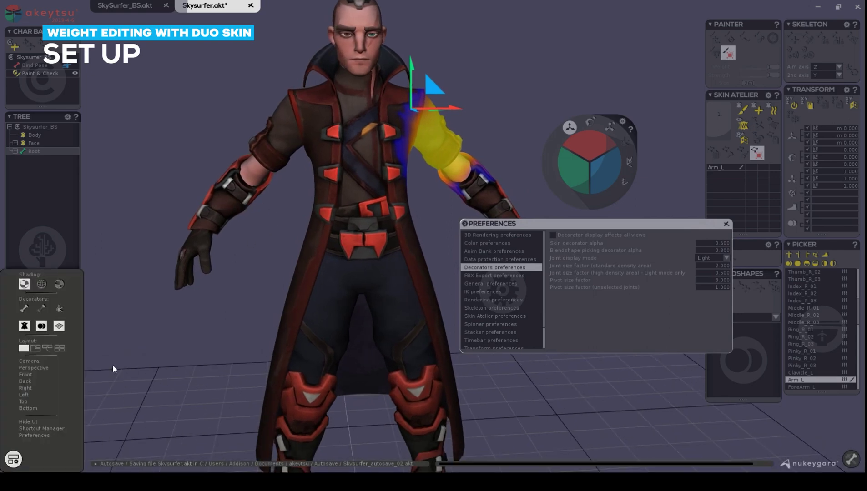
click(24, 309)
alt+drag(217, 299, 240, 298)
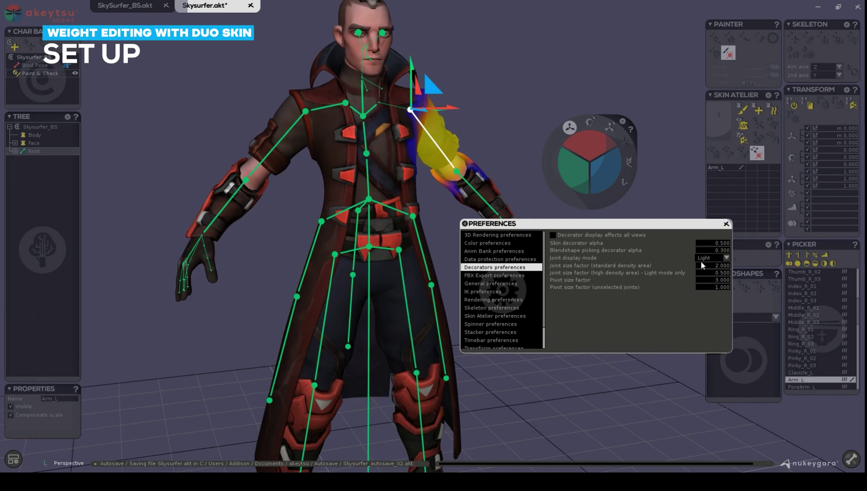
Try the Classic joint display mode on the skeleton and switch it back to Light.
click(710, 274)
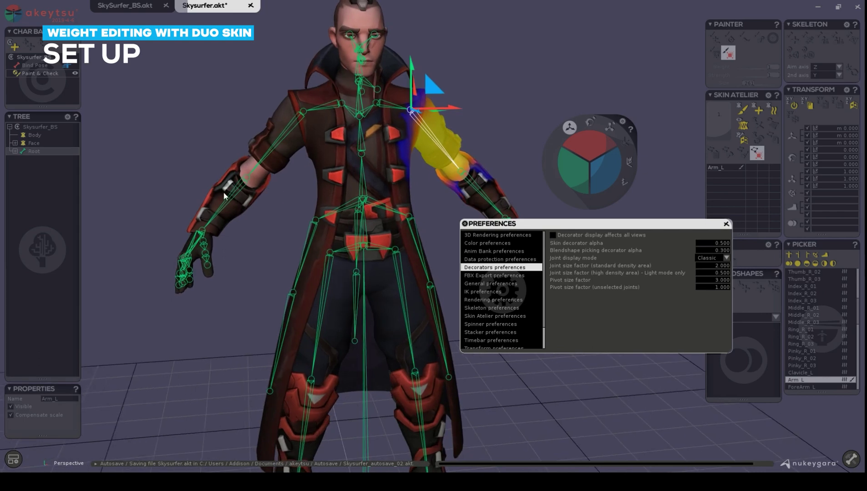
drag(210, 275, 250, 288)
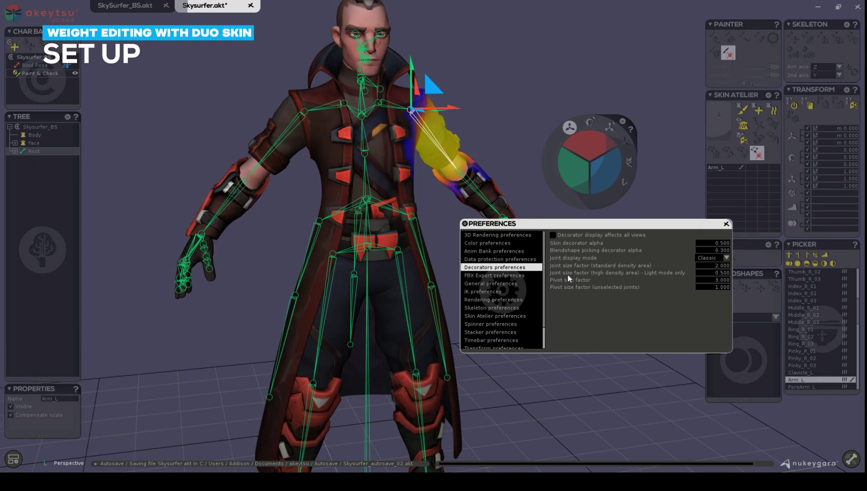
click(725, 259)
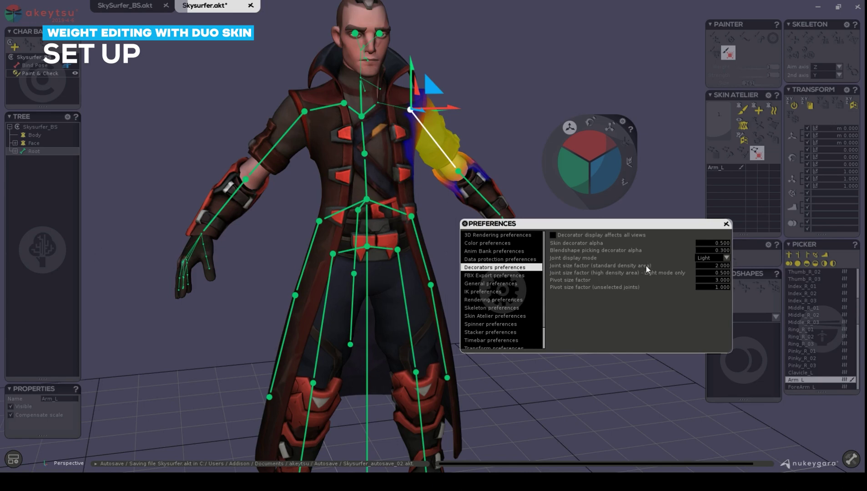
Try a joint size factor of 3 for the standard density area and set it back to 2.
click(722, 266)
text(3)
key(Return)
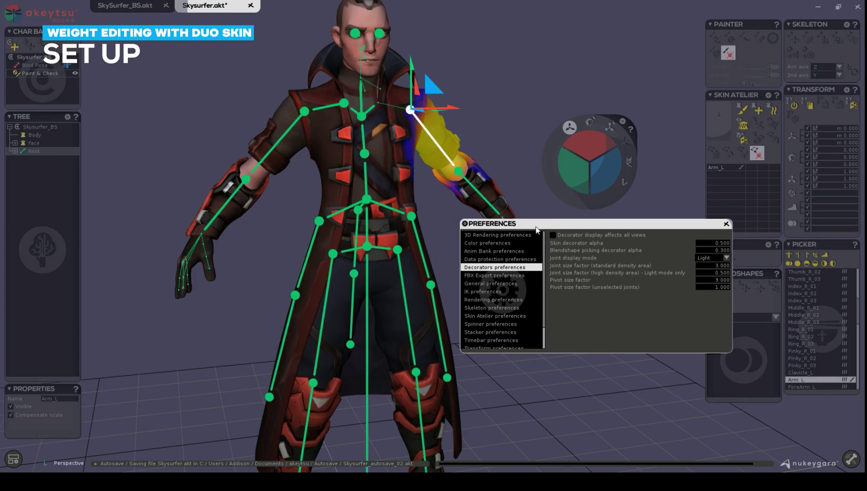
click(710, 267)
text(2)
key(Tab)
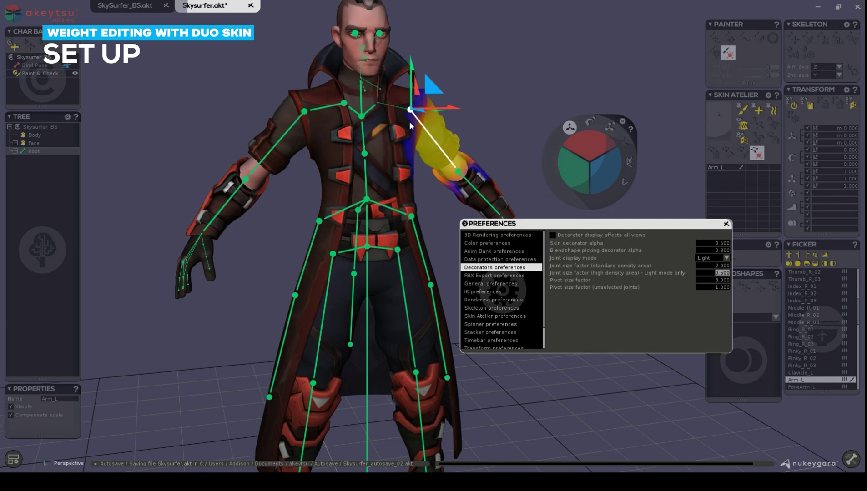
Pick individual tongue, right thumb and right index joints to examine the high-density joint areas.
click(370, 68)
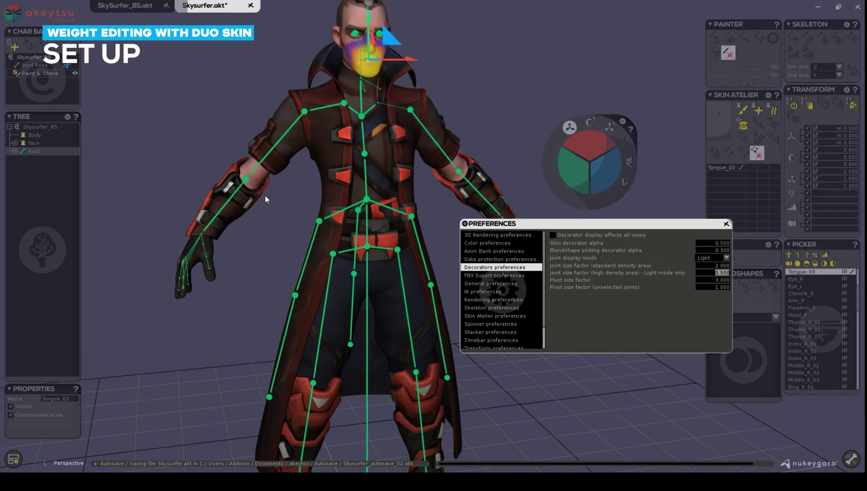
click(209, 272)
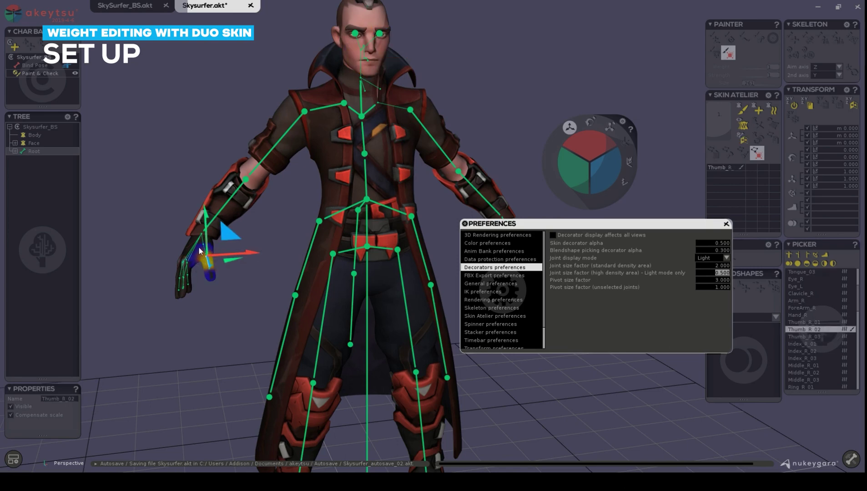
click(200, 250)
middle_drag(194, 258, 207, 299)
click(205, 269)
click(202, 286)
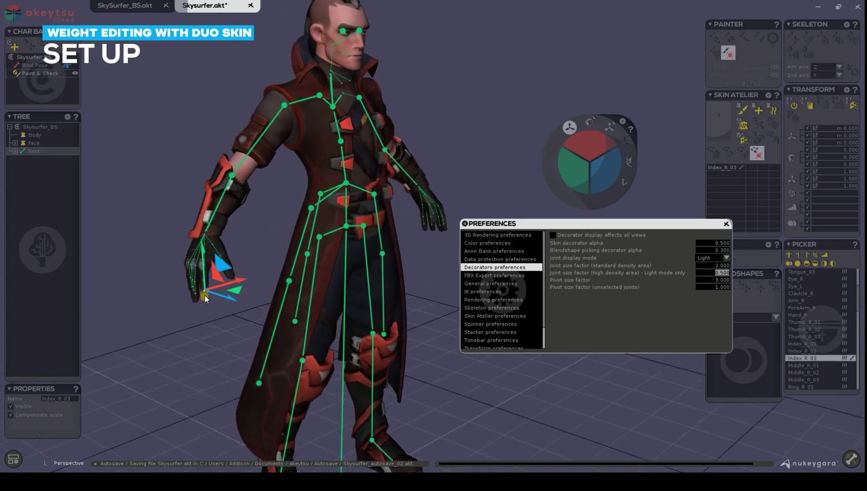
click(205, 296)
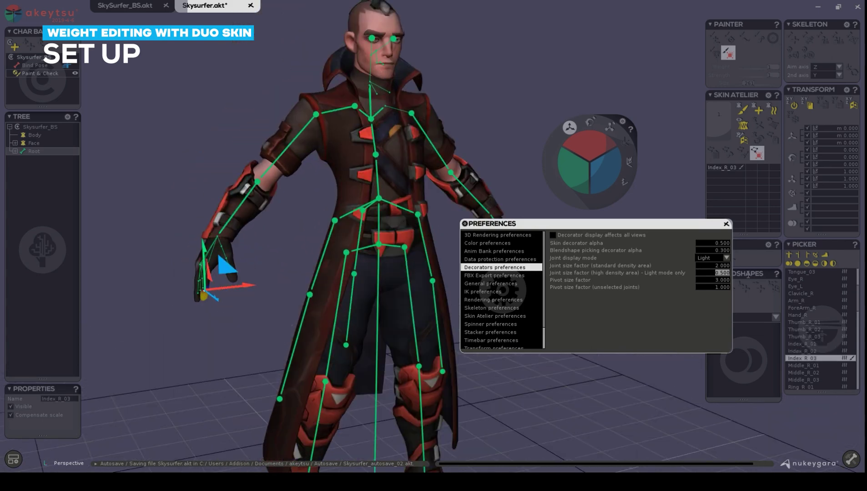
Try a joint size factor of 1 for the high-density area and set it back to 0.5.
text(1)
key(Return)
click(708, 274)
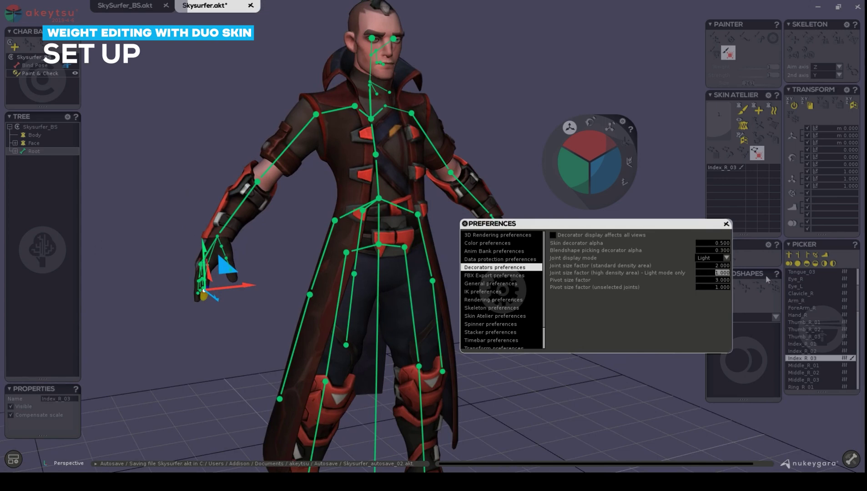
text(5)
key(Return)
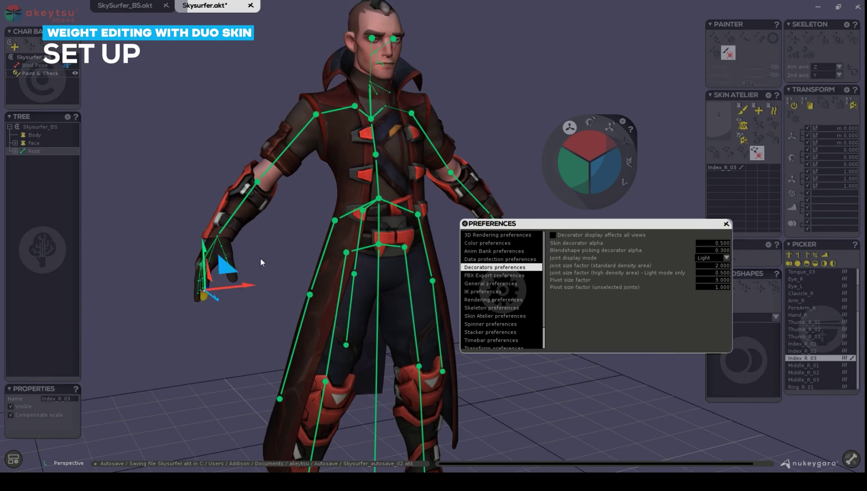
Display the joint pivots on the character and set the pivot size factor to 5.
scroll(260, 262, up, 3)
key(p)
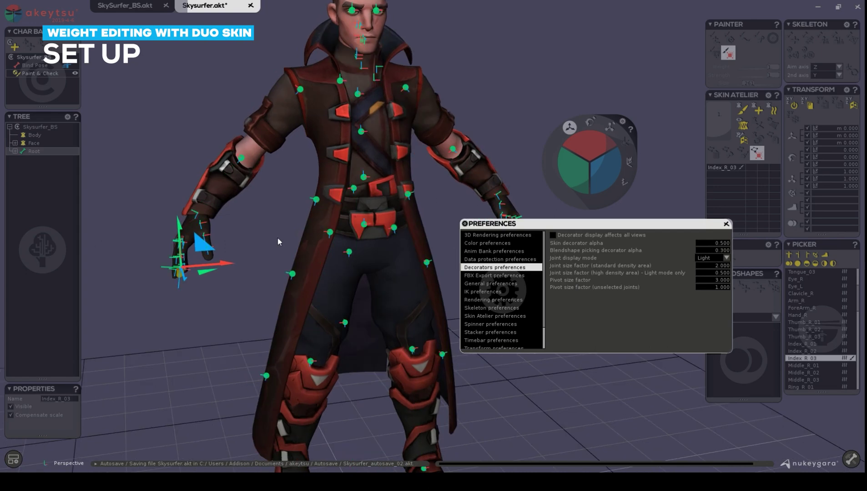
alt+drag(277, 237, 278, 83)
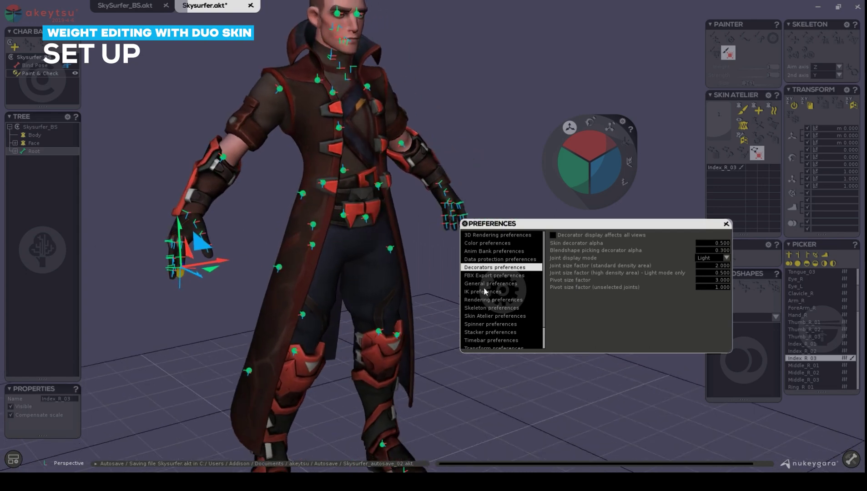
drag(714, 280, 772, 281)
text(5)
key(Return)
alt+drag(209, 304, 325, 303)
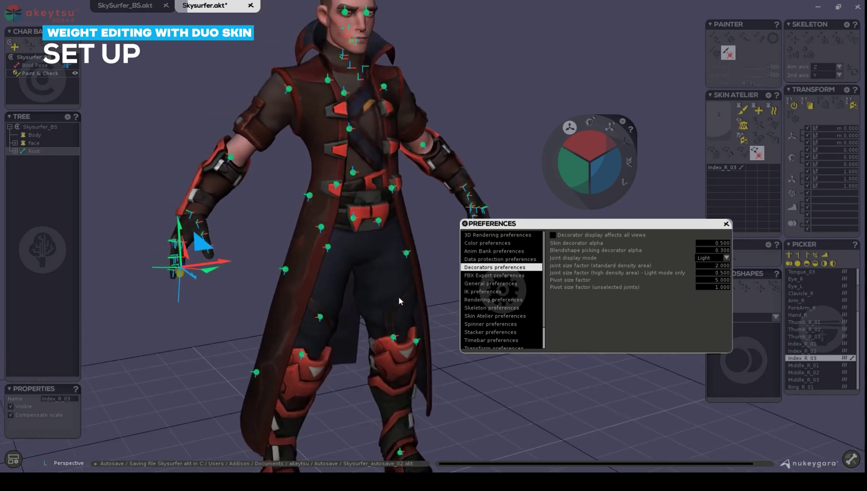
Set the pivot size factor back to 3 and open the factor for unselected joints for editing.
double_click(711, 280)
text(3)
key(Return)
alt+right_drag(516, 108, 405, 79)
double_click(713, 288)
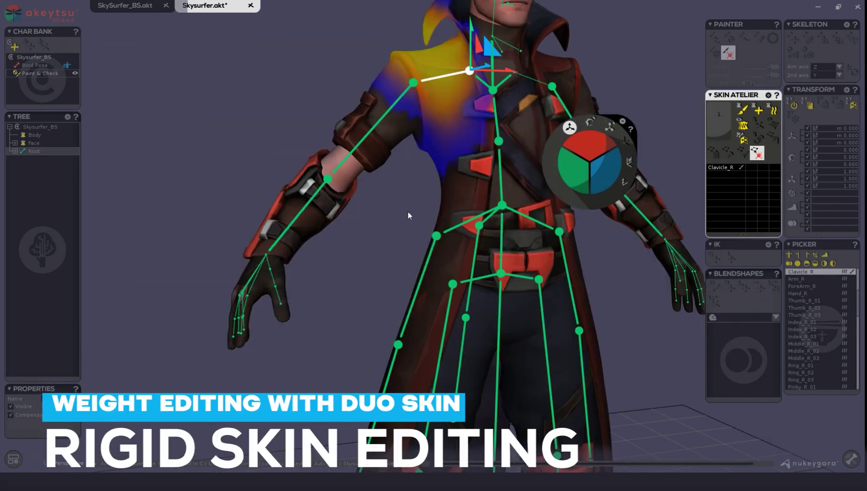
Select the ForeArm_R joint, activate the rotation manipulator and inspect the forearm's weights from several angles.
click(481, 180)
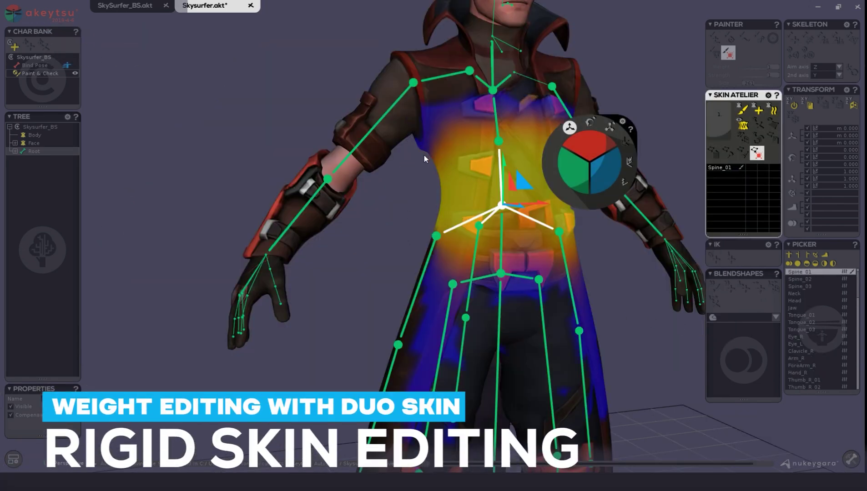
click(288, 201)
middle_drag(287, 200, 421, 232)
middle_drag(341, 217, 256, 223)
click(589, 123)
drag(590, 143, 561, 166)
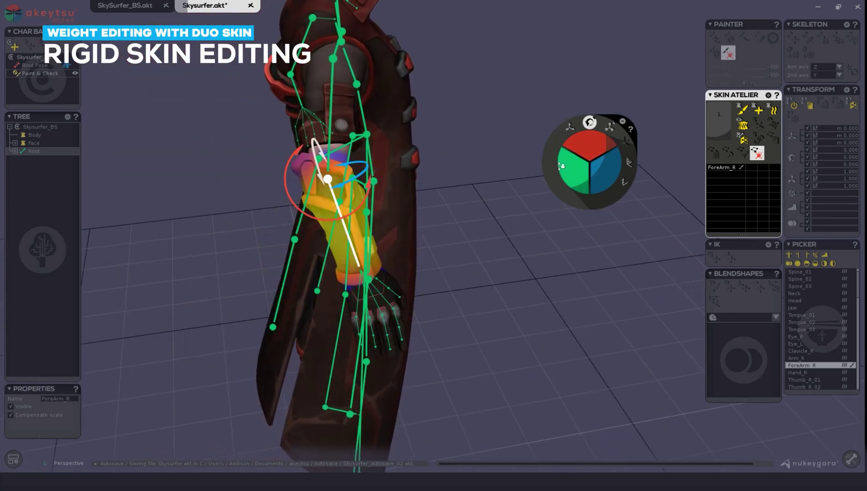
alt+drag(436, 223, 375, 200)
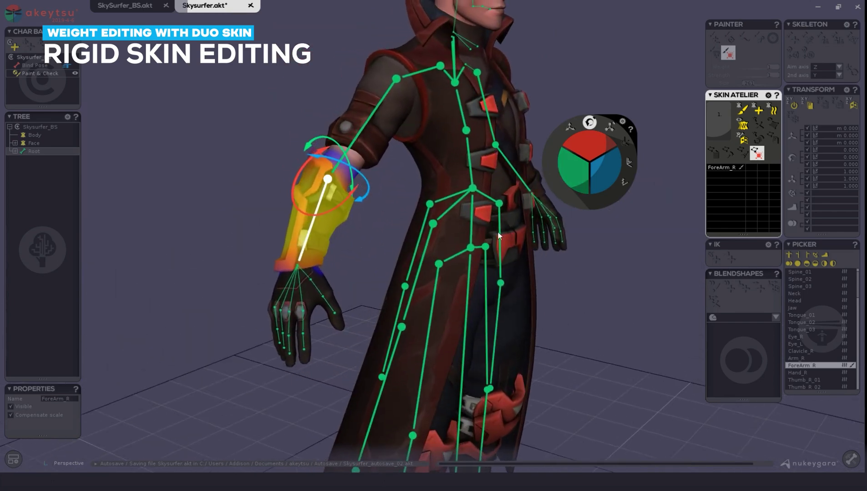
alt+drag(504, 231, 434, 233)
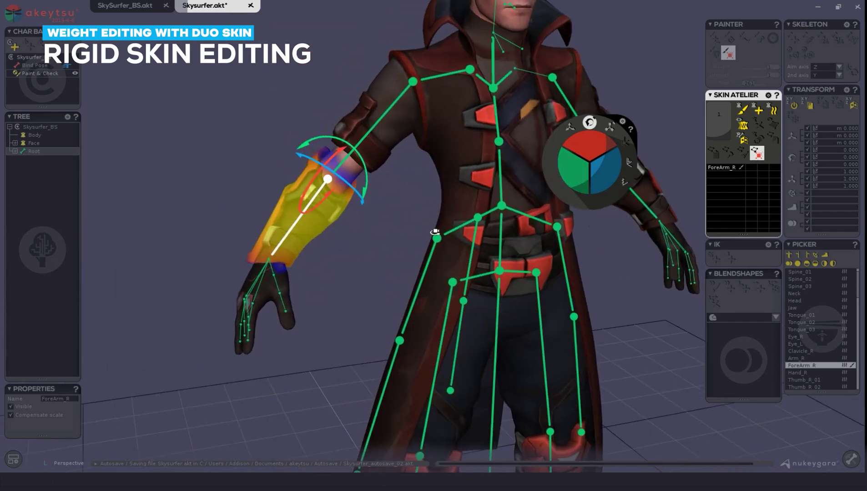
In the rigid skin display, select all vertices of the right forearm armour and assign them fully to ForeArm_R.
click(744, 126)
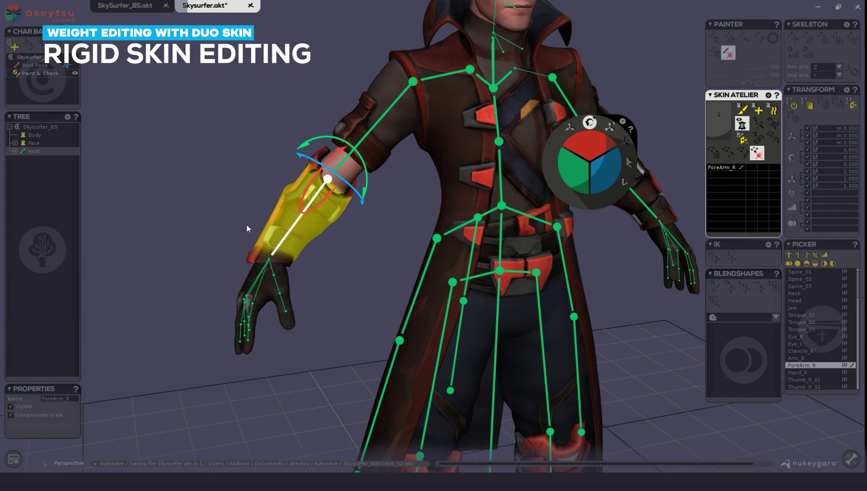
click(285, 195)
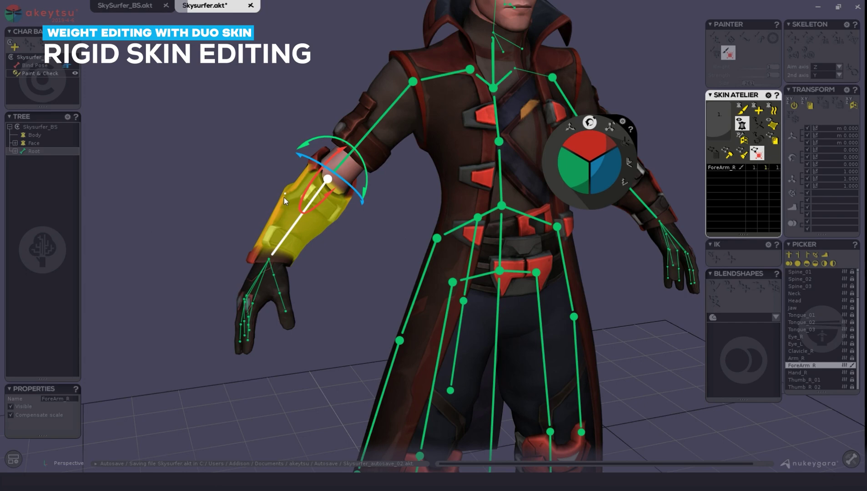
click(284, 197)
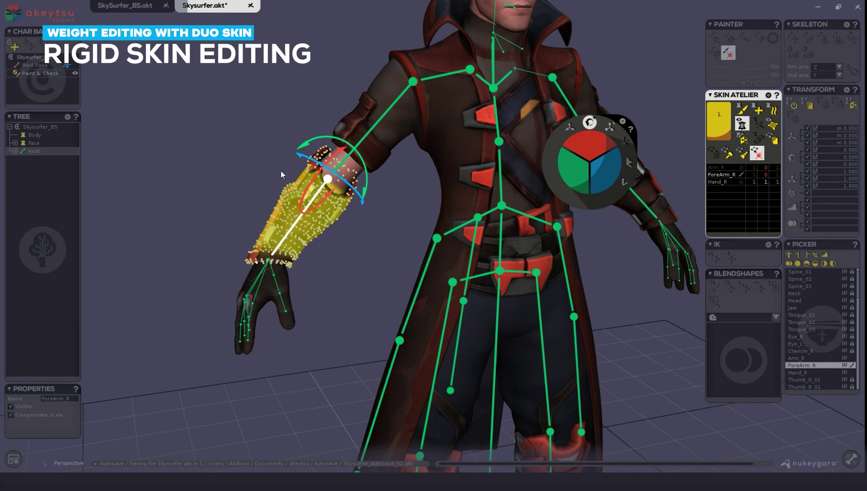
click(717, 119)
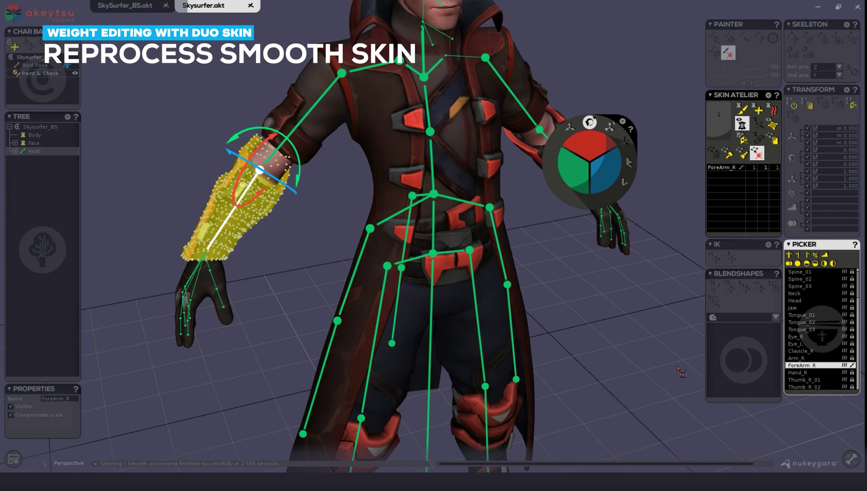
Set the ForeArm_R joint to the single-stroke smoothing level and reprocess the smooth skin.
click(323, 271)
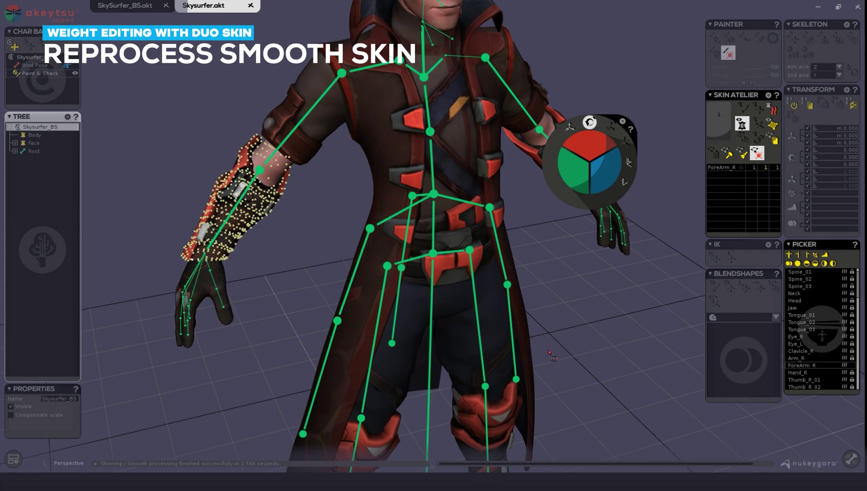
click(844, 366)
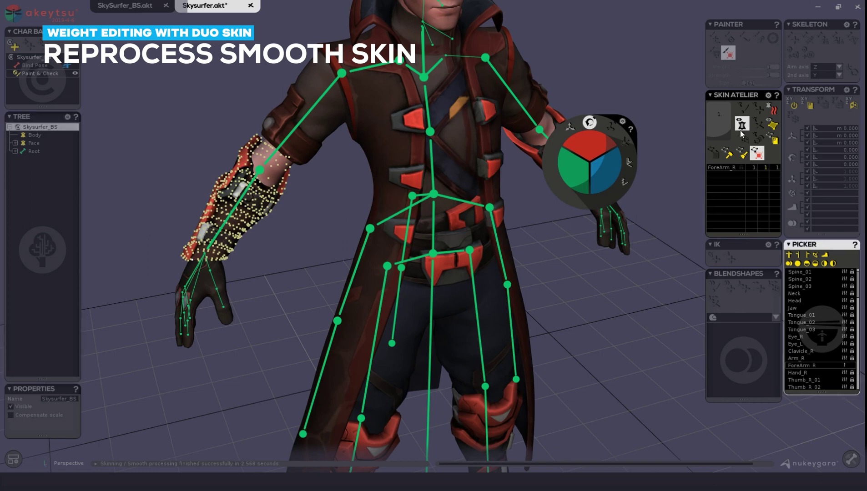
click(774, 110)
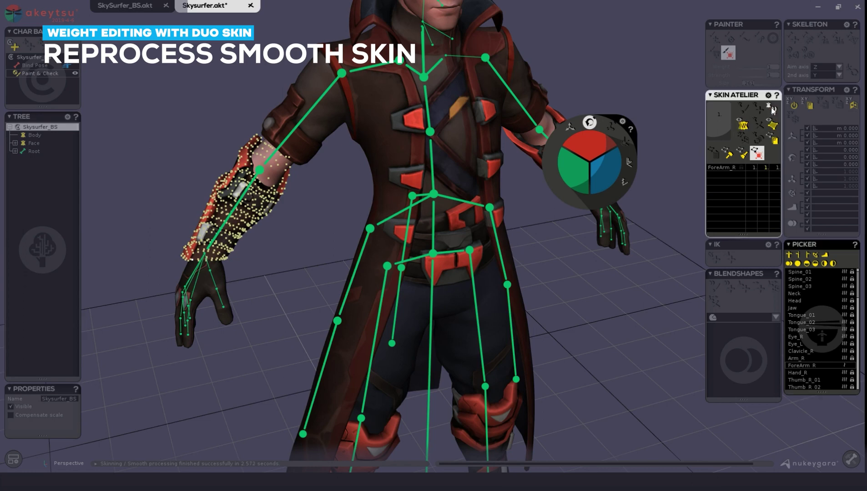
Return to the smooth skin display and test the deformation by rotating ForeArm_R about 49.5° and Arm_R about -59.4°.
click(742, 126)
click(250, 212)
drag(591, 144, 581, 120)
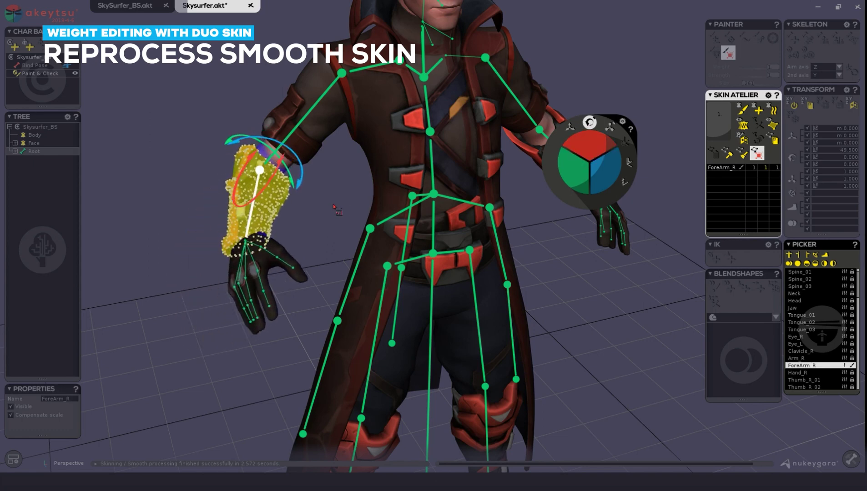
click(332, 201)
click(307, 92)
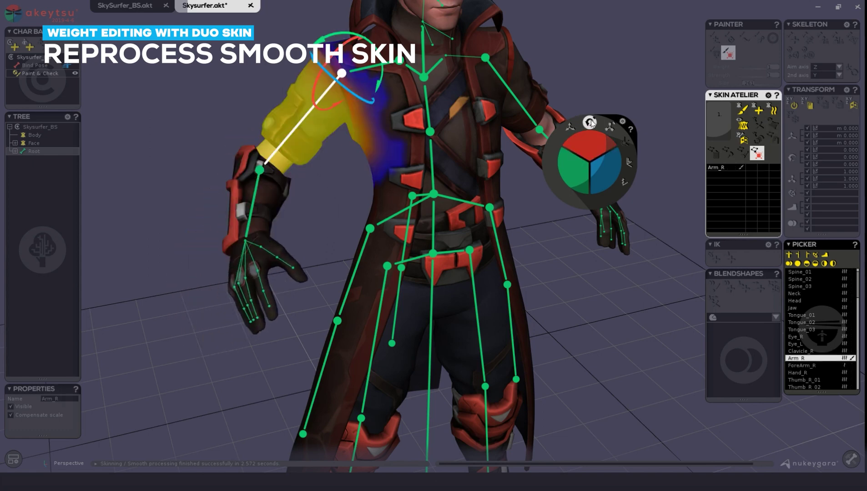
drag(593, 137, 588, 154)
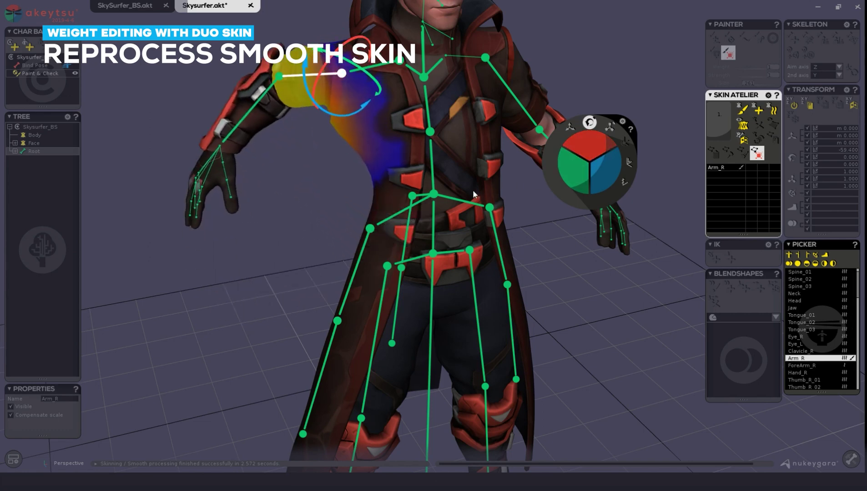
Undo the Arm_R test rotation, rotate ForeArm_R once more to check its deformation from another angle, and undo the test pose.
key(ctrl+z)
click(278, 196)
alt+drag(276, 197, 411, 217)
drag(588, 147, 582, 171)
key(ctrl+z)
key(ctrl+z)
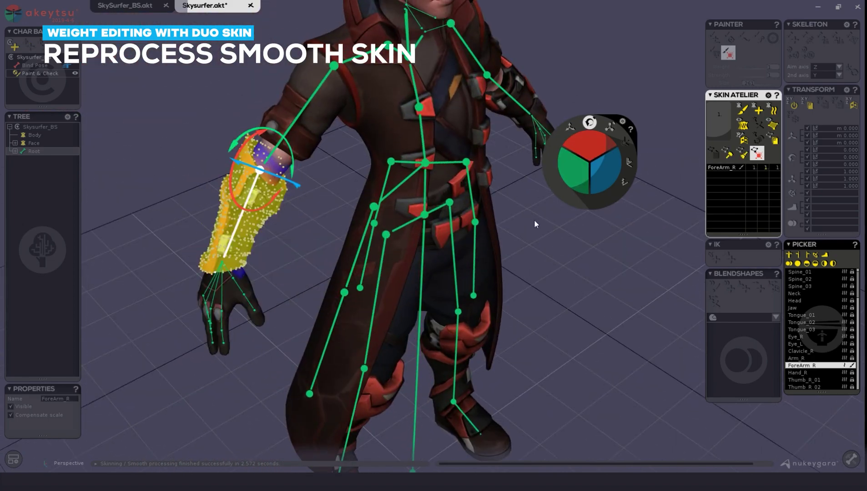
In the rigid skin display, set the ForeArm_R joint to the three-stroke smoothing level and reprocess the smooth skin.
click(531, 220)
alt+drag(530, 217, 491, 185)
alt+middle_drag(491, 186, 486, 232)
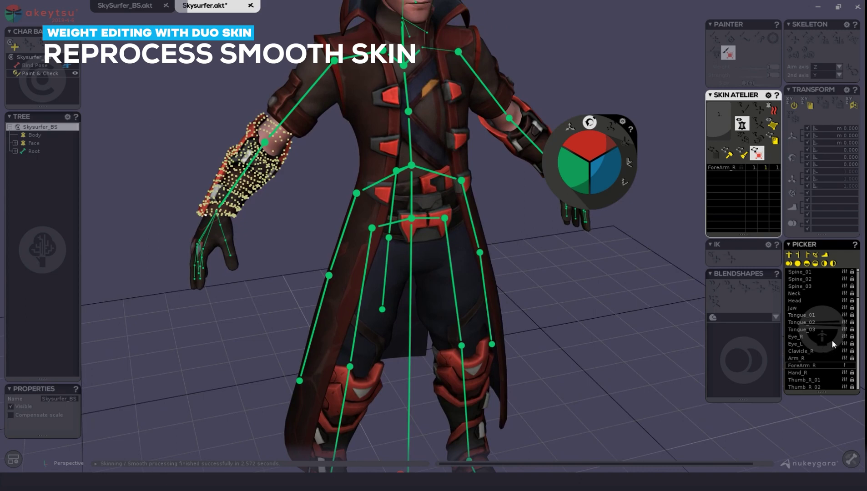
click(844, 365)
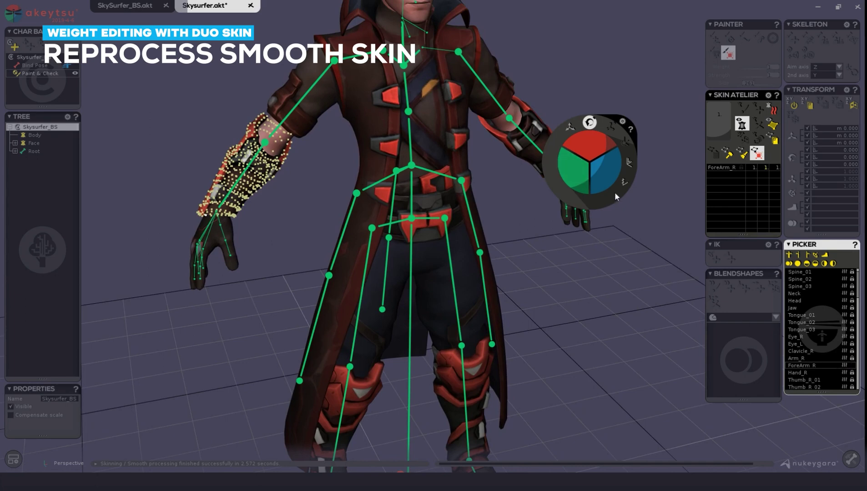
click(774, 110)
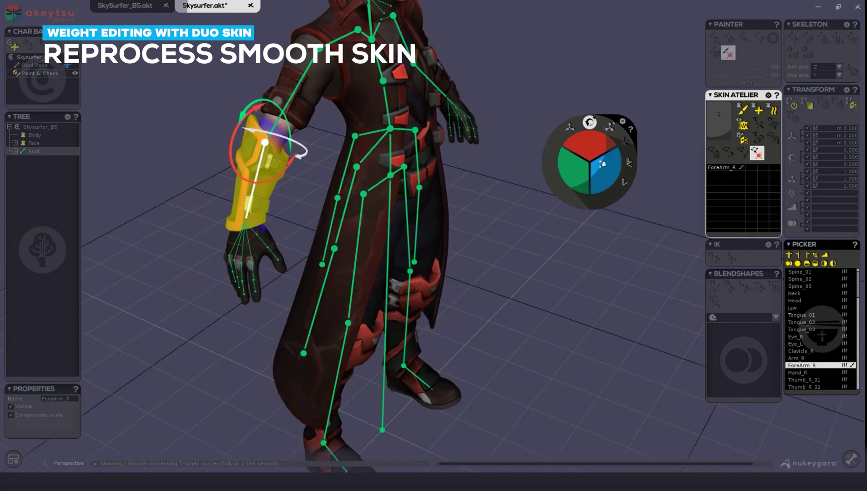
In the smooth skin display, test the deformation by rotating ForeArm_R about -6.3° and switch the joint's smoothing level.
drag(597, 151, 419, 120)
drag(574, 139, 581, 154)
alt+drag(473, 298, 513, 300)
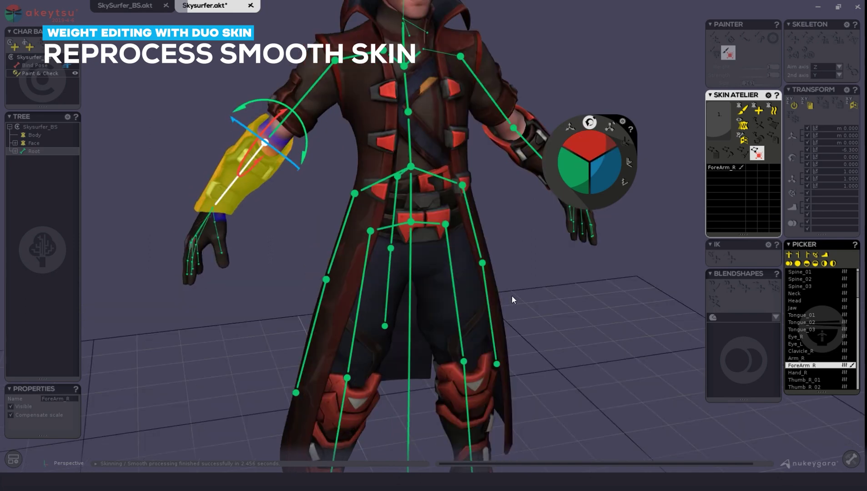
click(845, 366)
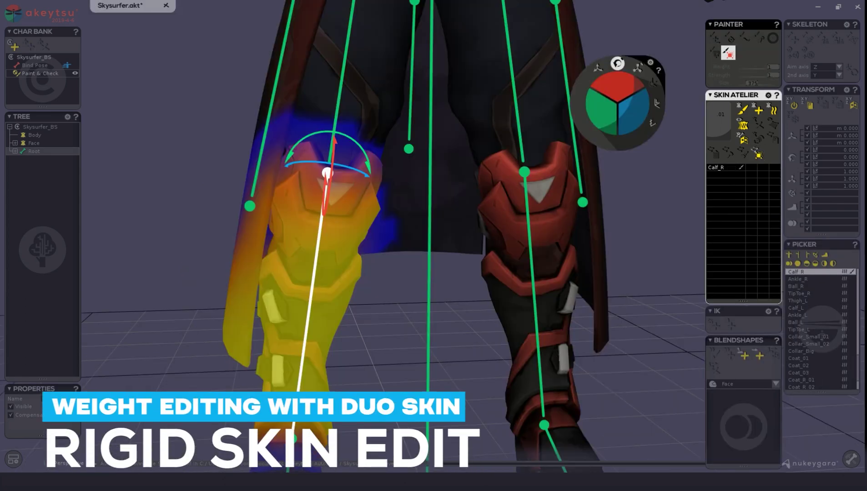
Inspect the Calf_R weights around the right knee and select all vertices of the knee guard element.
mouse_move(374, 234)
alt+mouse_down()
mouse_move(392, 243)
mouse_move(366, 228)
alt+mouse_up()
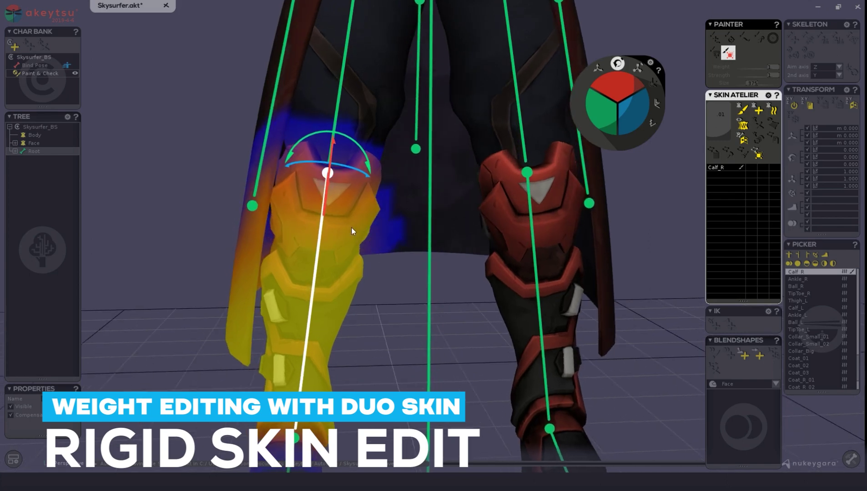
click(352, 228)
mouse_move(350, 247)
middle_down()
mouse_move(376, 249)
mouse_move(349, 244)
middle_up()
double_click(353, 236)
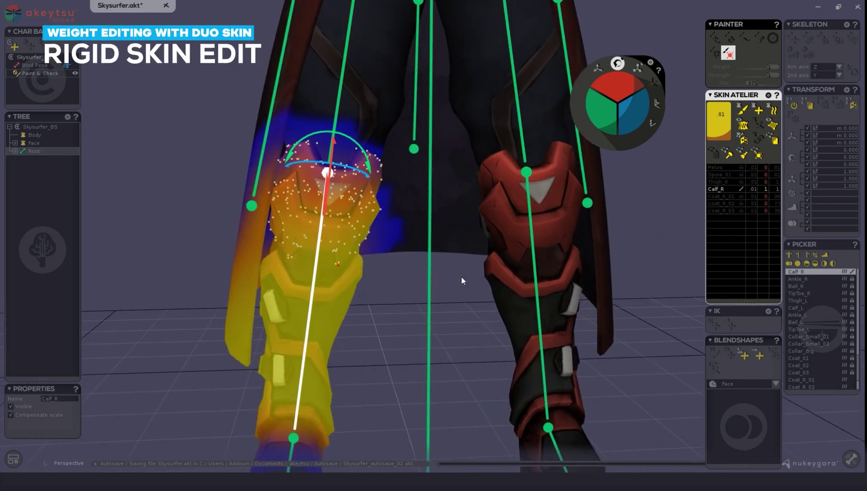
middle_drag(452, 265, 456, 259)
middle_drag(432, 206, 400, 199)
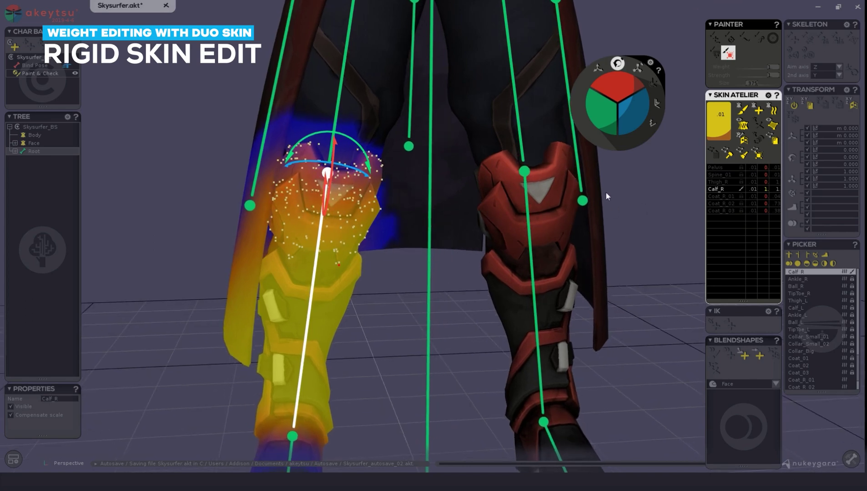
In the rigid skin display, paint the selected right knee guard vertices fully to Calf_R with the additive brush.
click(744, 126)
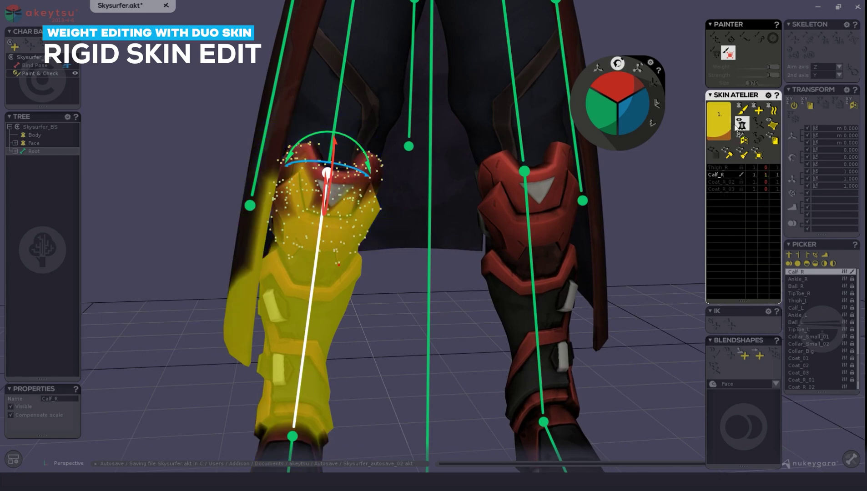
click(743, 110)
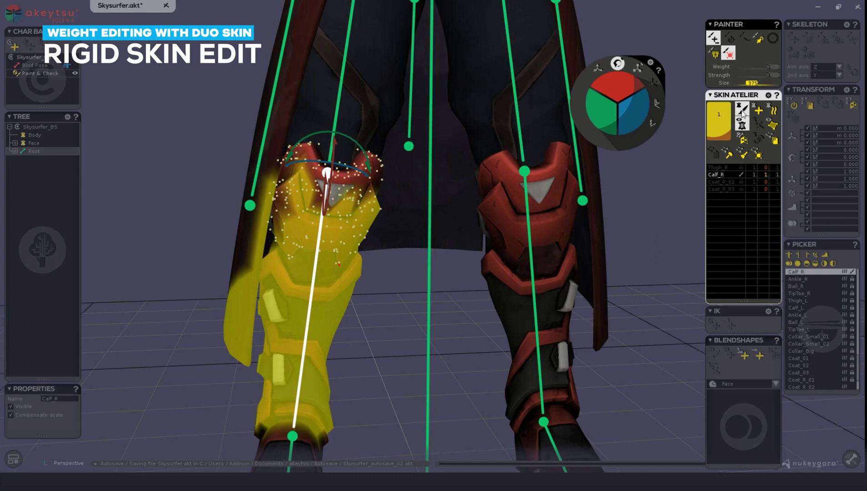
click(716, 40)
click(729, 54)
mouse_move(318, 172)
mouse_down()
mouse_move(328, 166)
mouse_move(325, 182)
mouse_move(327, 173)
mouse_up()
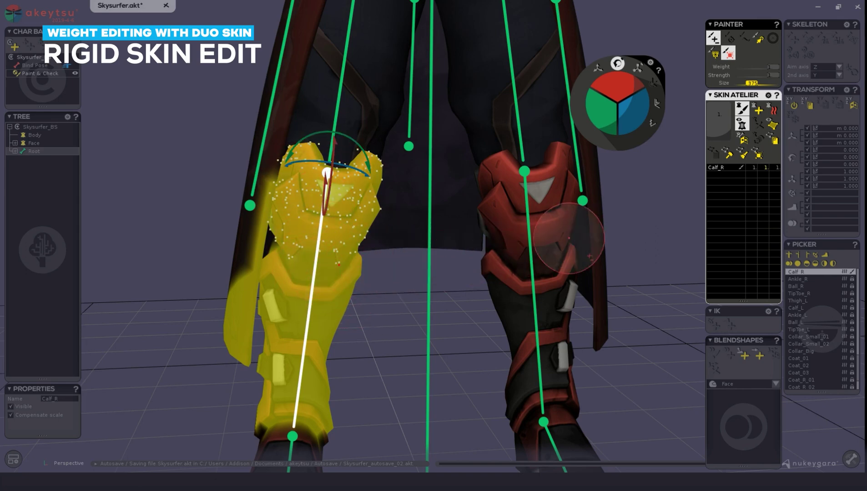
Reprocess the smooth skin and test the knee guard by rotating Calf_R about 11.7°, undoing the test rotation.
click(774, 111)
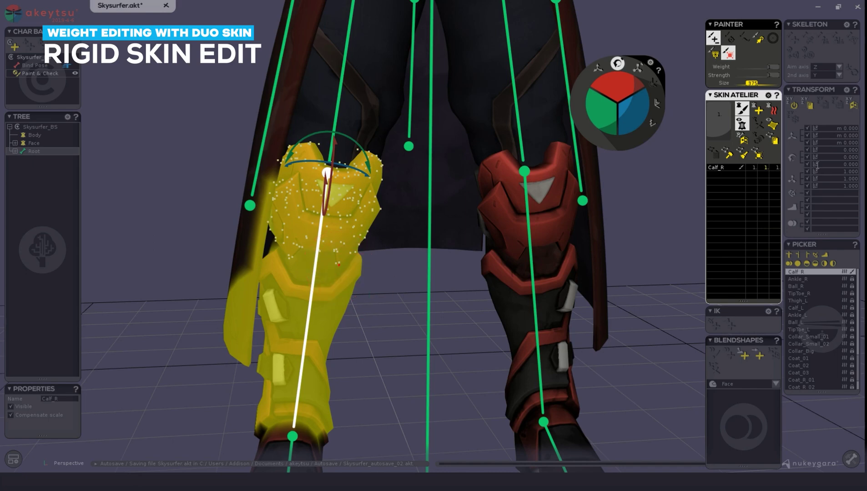
click(777, 113)
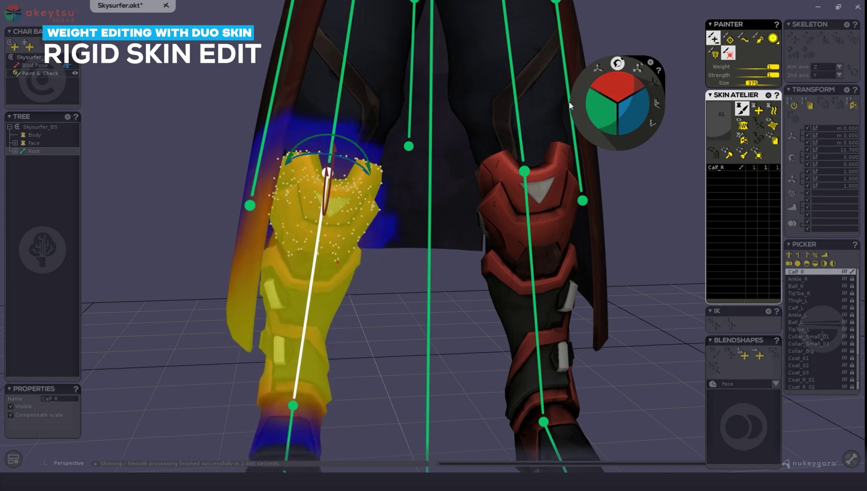
key(ctrl+z)
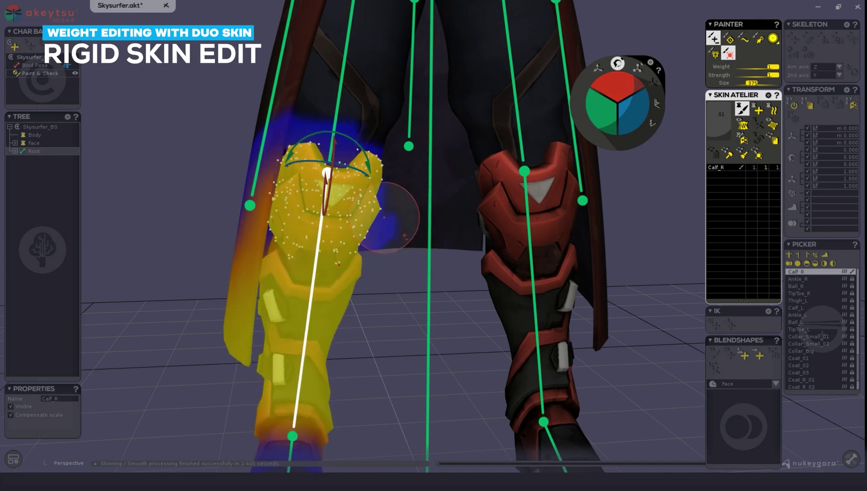
mouse_move(622, 87)
mouse_down()
mouse_move(623, 78)
mouse_move(627, 104)
mouse_move(624, 89)
mouse_up()
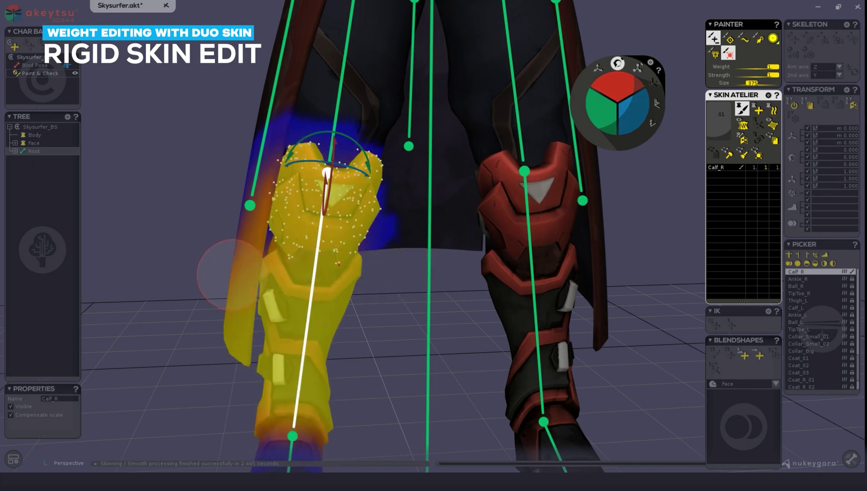
In the rigid skin display, select the whole coat element and paint the Calf_R influence off its flap beside the right leg.
click(745, 125)
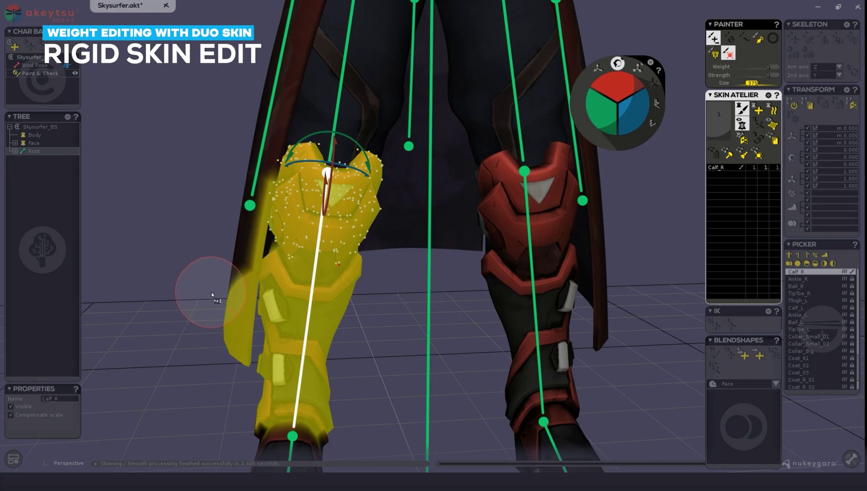
click(230, 329)
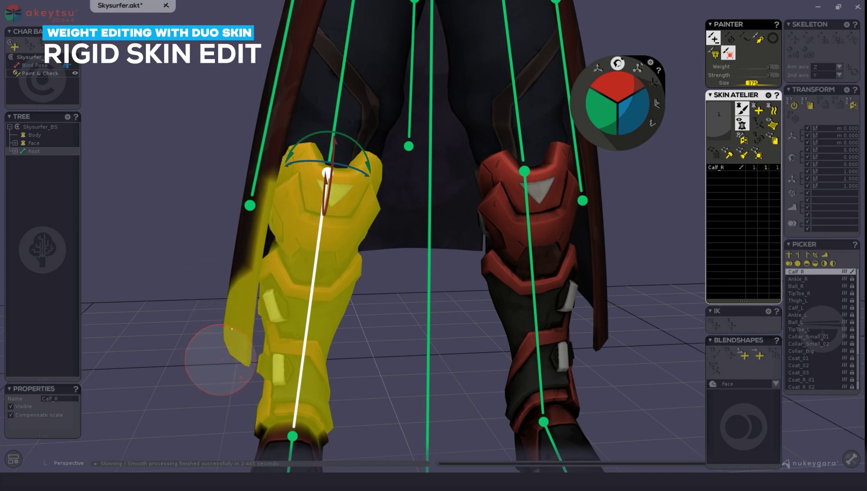
key(l)
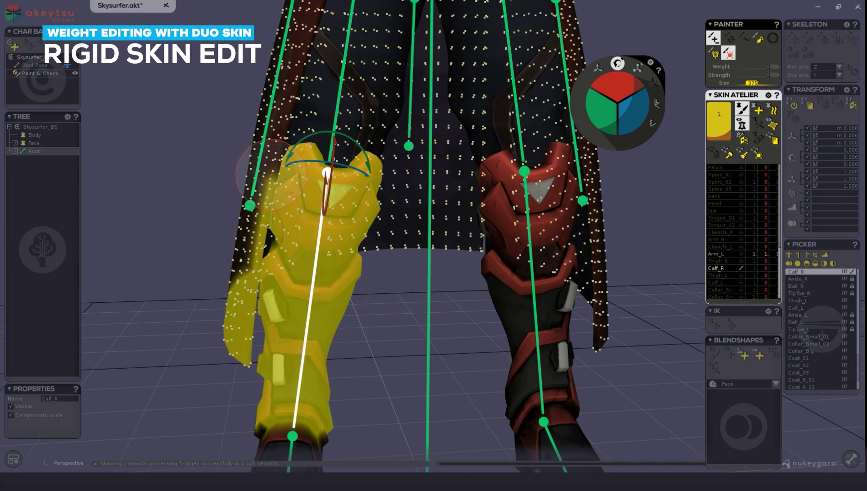
mouse_move(271, 176)
mouse_down()
mouse_move(268, 295)
mouse_move(239, 363)
mouse_up()
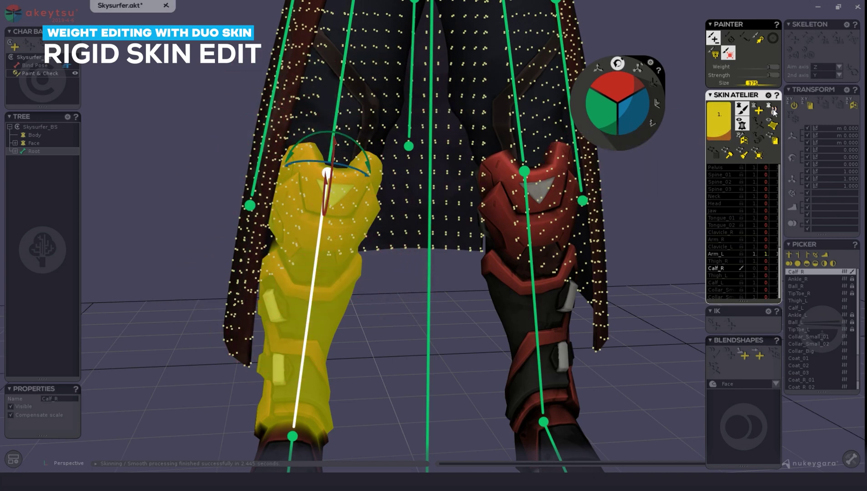
Reprocess and show the smooth skin, clear the vertex selection and check the coat with a test rotation of Calf_R, undoing it.
click(745, 125)
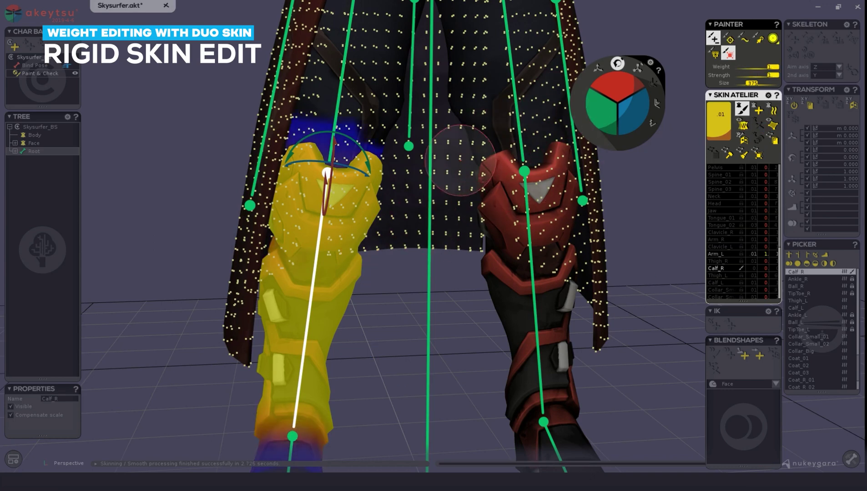
click(382, 314)
drag(628, 81, 617, 64)
key(ctrl+z)
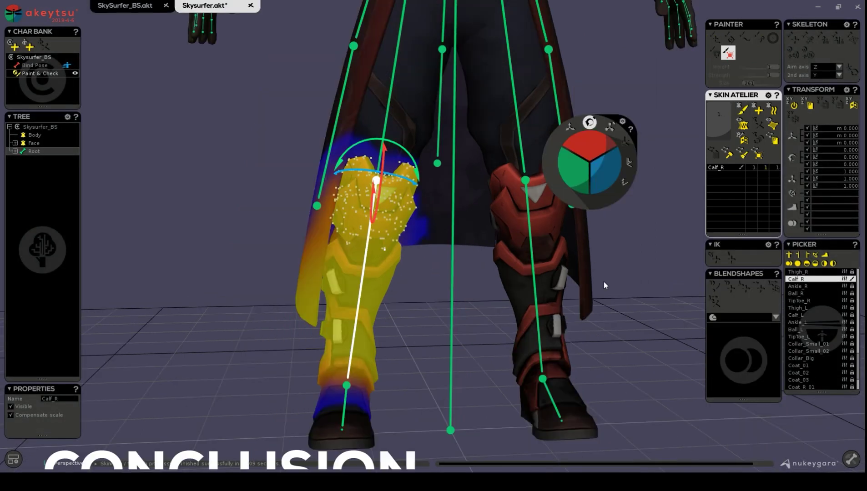
alt+middle_drag(604, 282, 520, 276)
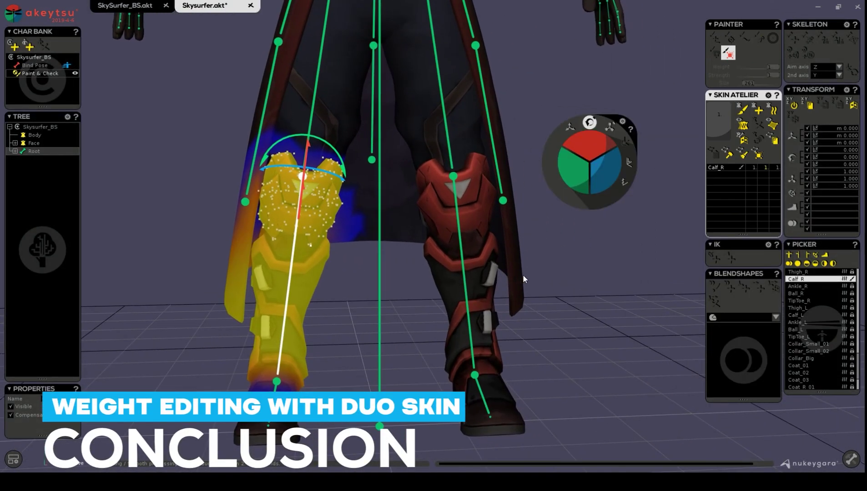